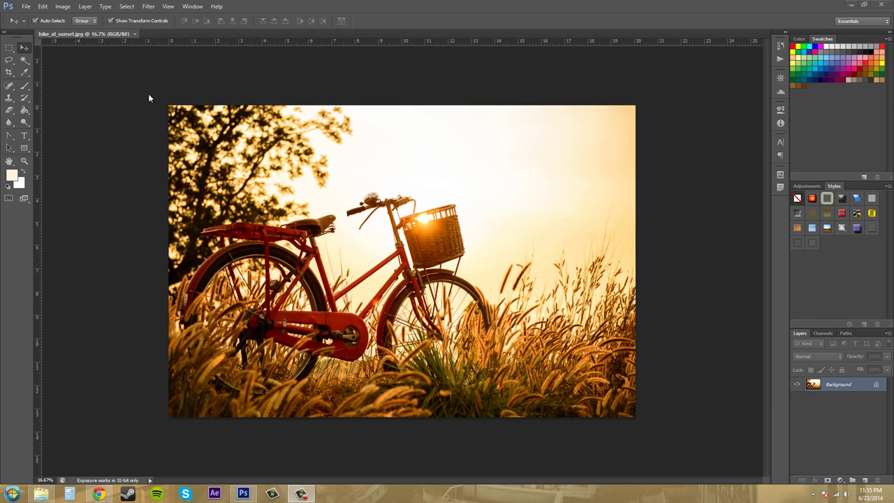
Step: Open the Preset Manager, review the available preset types from Brushes to Tools, and close it
{"action": "left_click", "coordinate": [43, 7]}
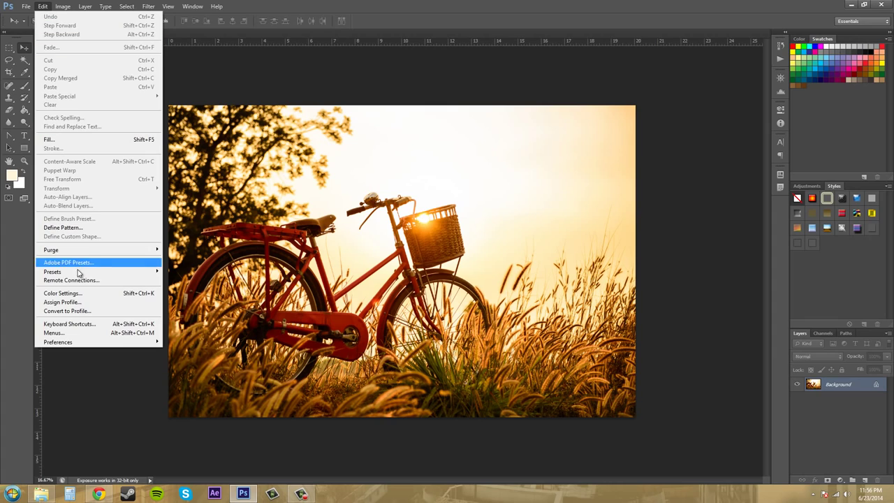
{"action": "mouse_move", "coordinate": [77, 271]}
{"action": "left_click", "coordinate": [171, 271]}
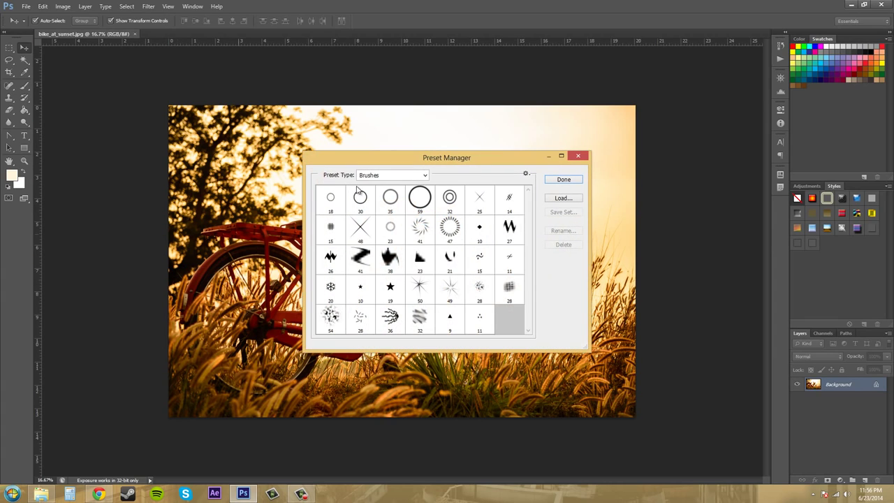
{"action": "left_click", "coordinate": [426, 176]}
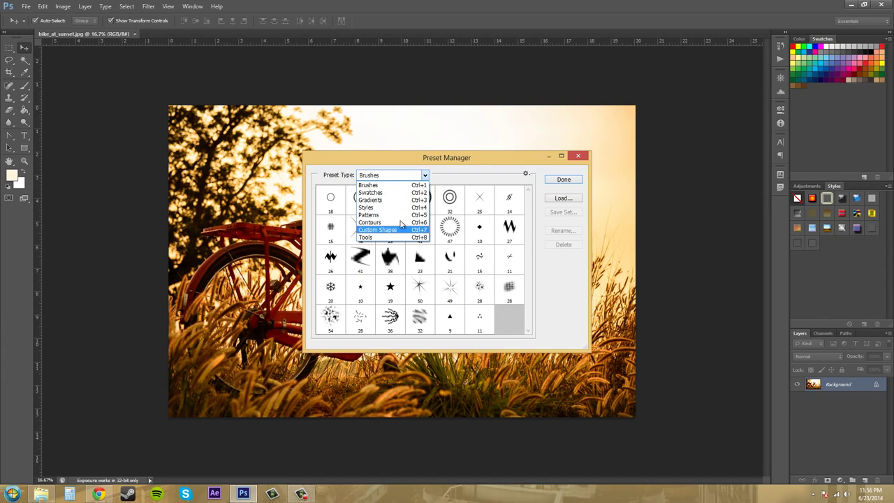
{"action": "left_click", "coordinate": [425, 183]}
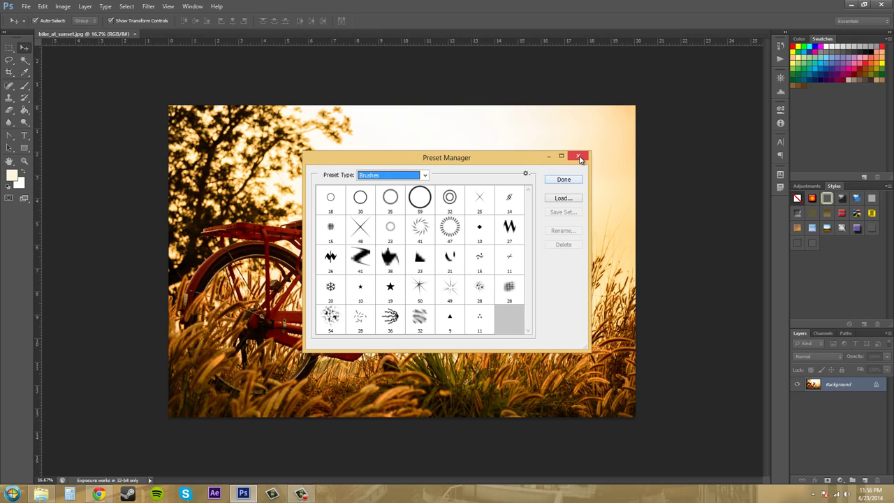
{"action": "left_click", "coordinate": [424, 176]}
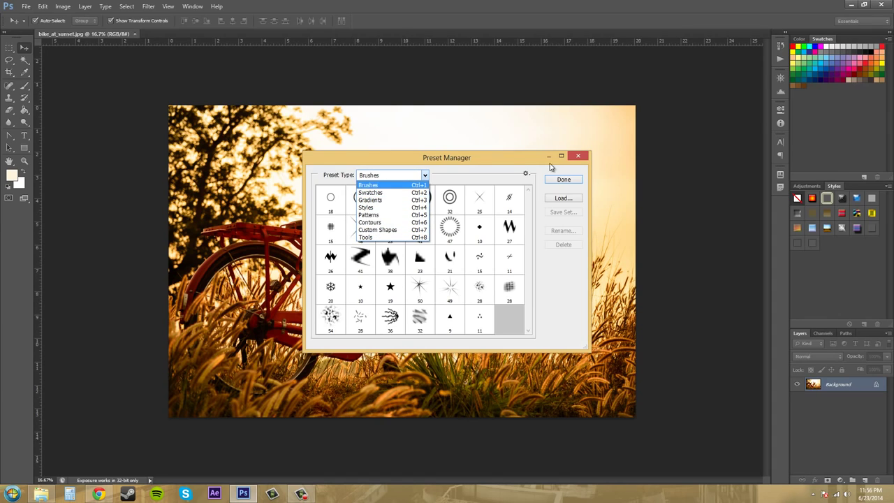
{"action": "left_click", "coordinate": [577, 158]}
{"action": "left_click", "coordinate": [577, 158]}
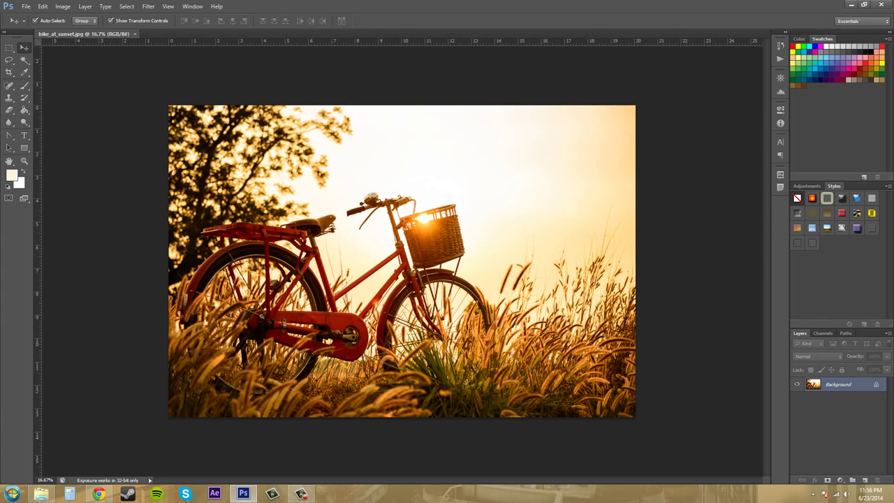
Step: Switch to File Explorer and look through the brush set folders in Resources > Photoshop Brushes
{"action": "key", "text": "alt+Tab"}
{"action": "key", "text": "alt+Tab"}
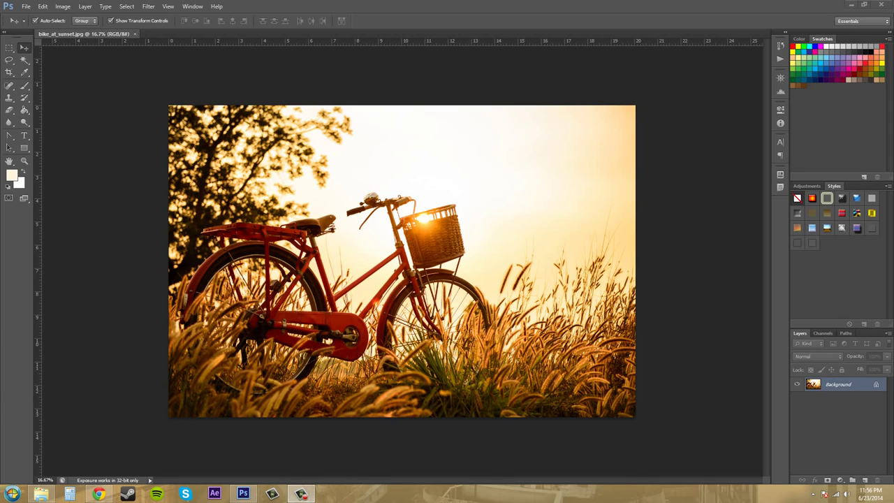
{"action": "key", "text": "alt+Tab"}
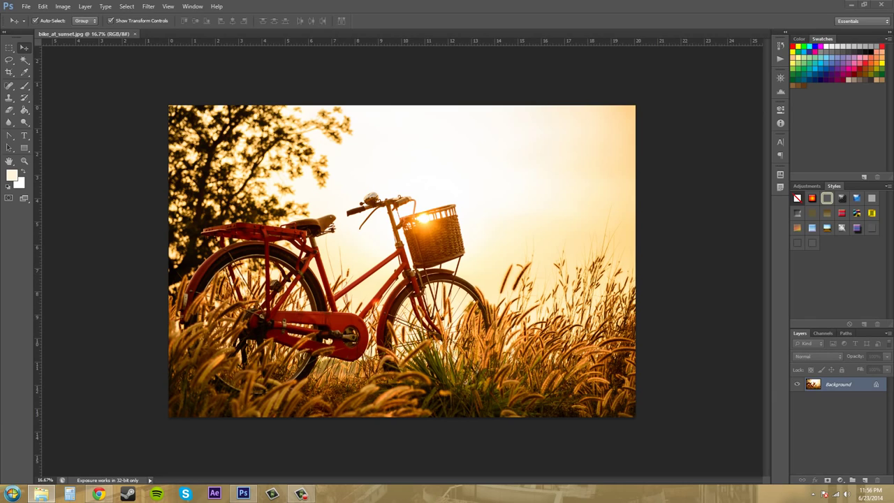
{"action": "left_click_drag", "start_coordinate": [893, 39], "coordinate": [499, 68]}
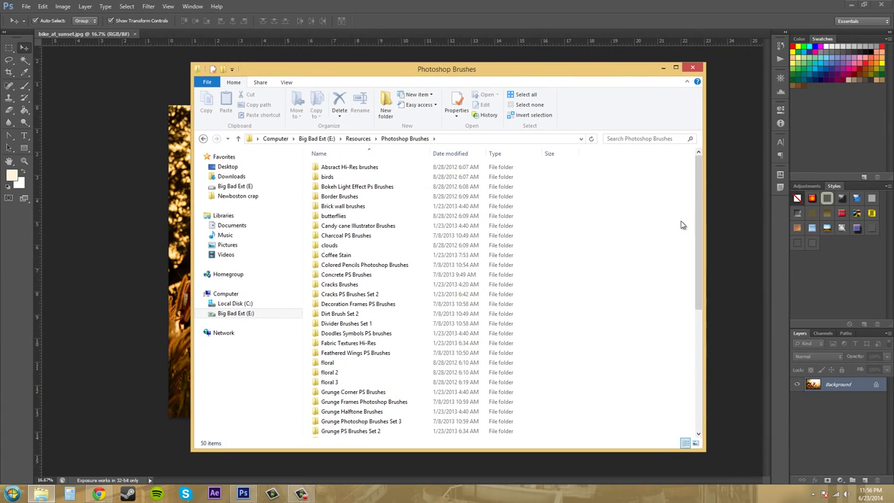
{"action": "mouse_move", "coordinate": [698, 200]}
{"action": "left_mouse_down"}
{"action": "mouse_move", "coordinate": [690, 343]}
{"action": "mouse_move", "coordinate": [707, 238]}
{"action": "mouse_move", "coordinate": [702, 180]}
{"action": "left_mouse_up"}
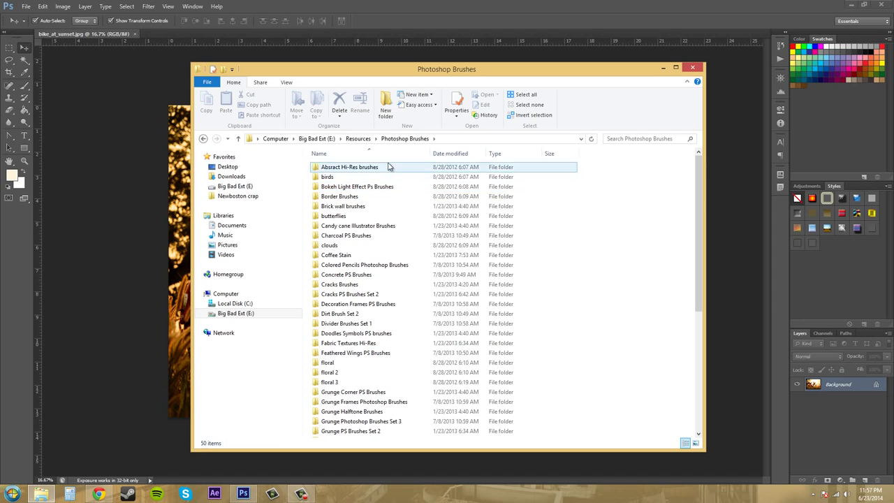
{"action": "left_click", "coordinate": [357, 138]}
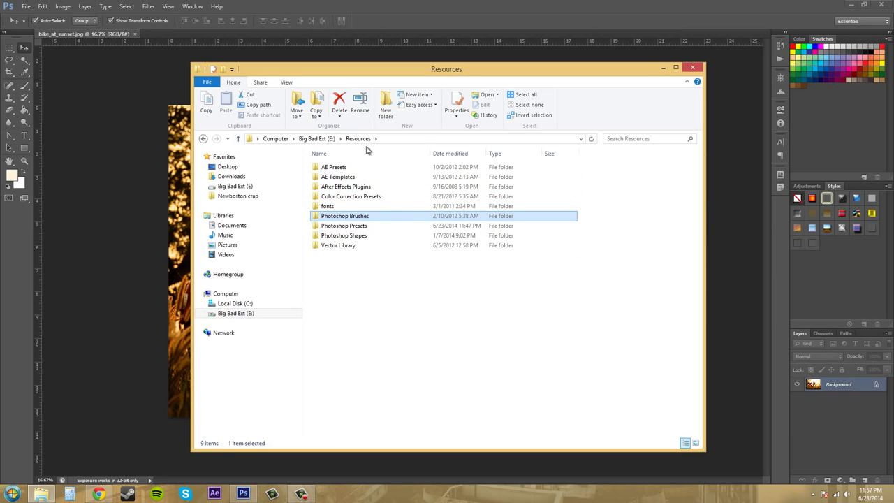
{"action": "double_click", "coordinate": [354, 217]}
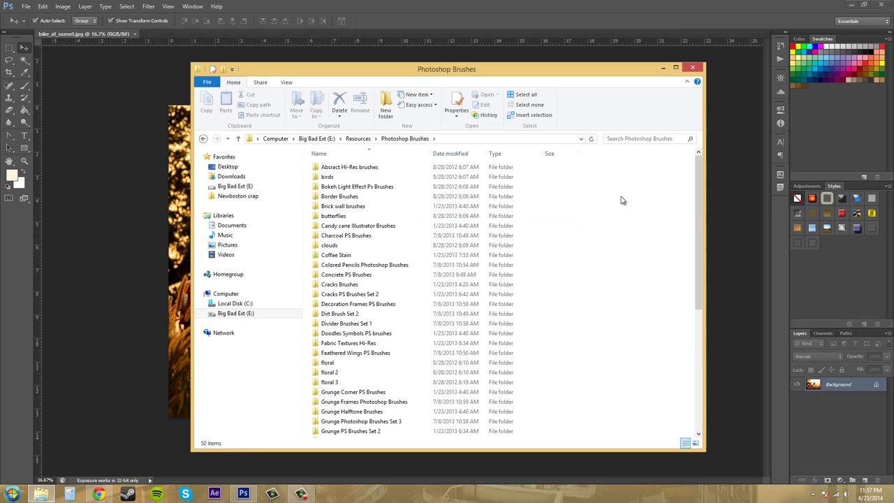
{"action": "left_click_drag", "start_coordinate": [506, 77], "coordinate": [529, 82]}
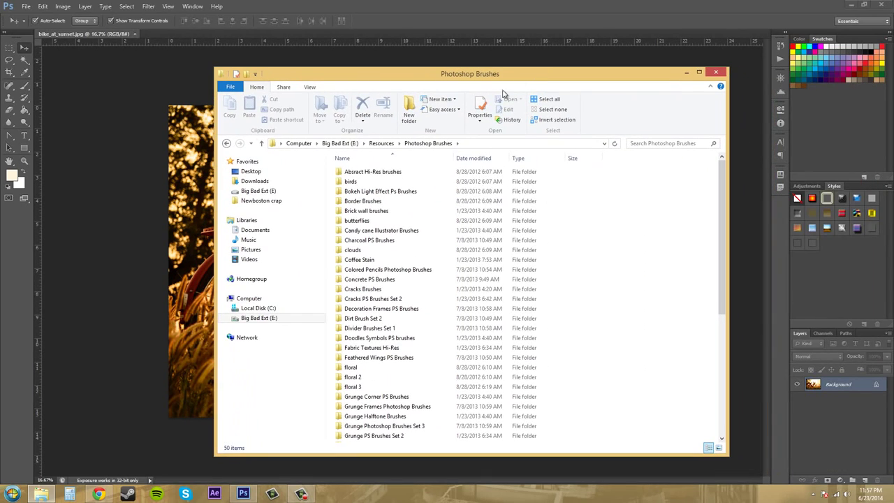
Step: Open the Brick wall brushes folder, select designtnt-brushes-brick-wall.abr, and move the Explorer window away from Photoshop
{"action": "double_click", "coordinate": [366, 210]}
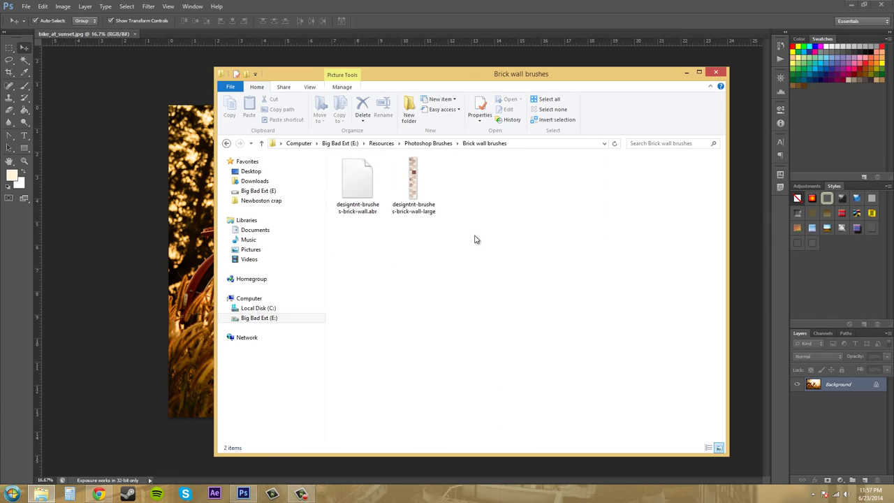
{"action": "left_click", "coordinate": [359, 220]}
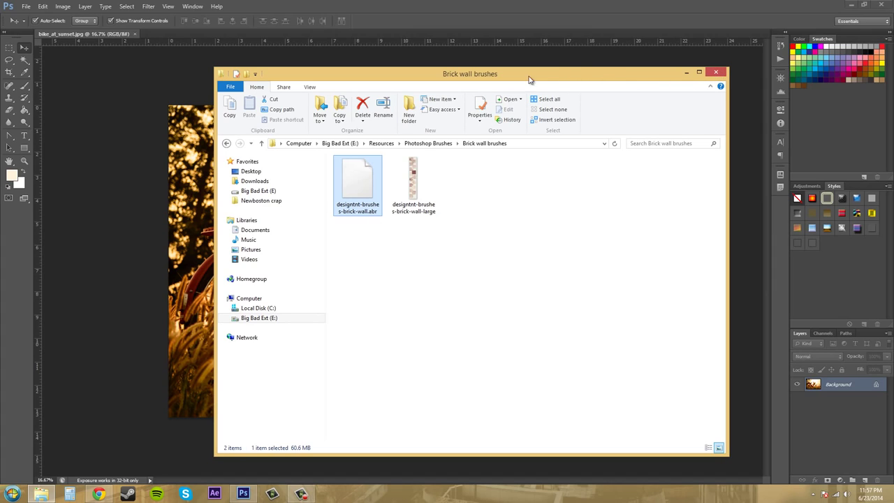
{"action": "left_click_drag", "start_coordinate": [526, 76], "coordinate": [893, 81]}
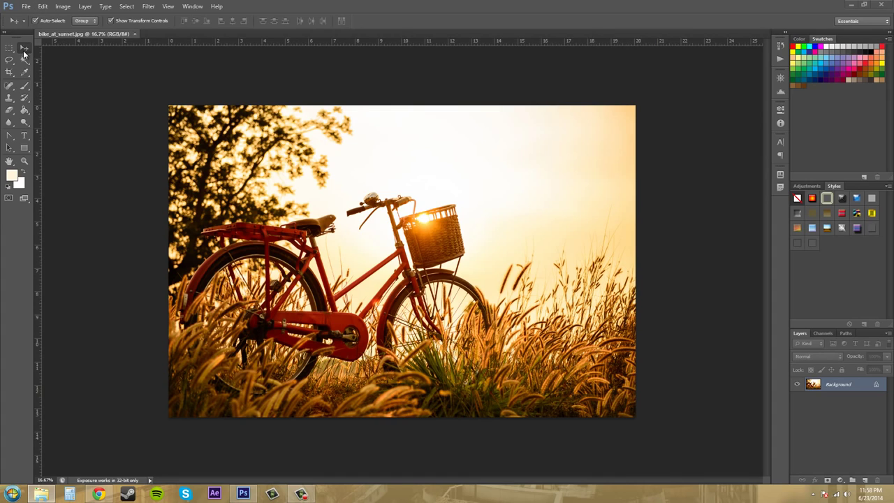
Step: Choose the Brush tool with the 20 px snowflake preset and paint a few thin strokes across the sky
{"action": "left_click", "coordinate": [25, 87]}
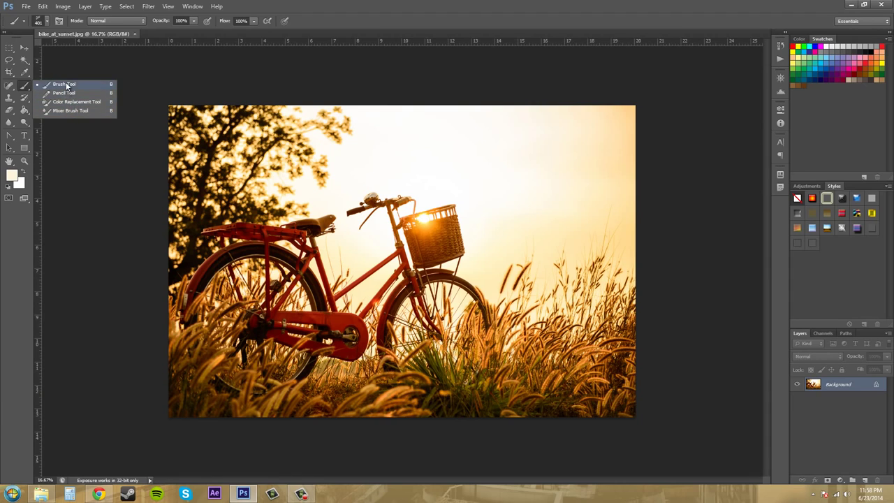
{"action": "left_click", "coordinate": [66, 85]}
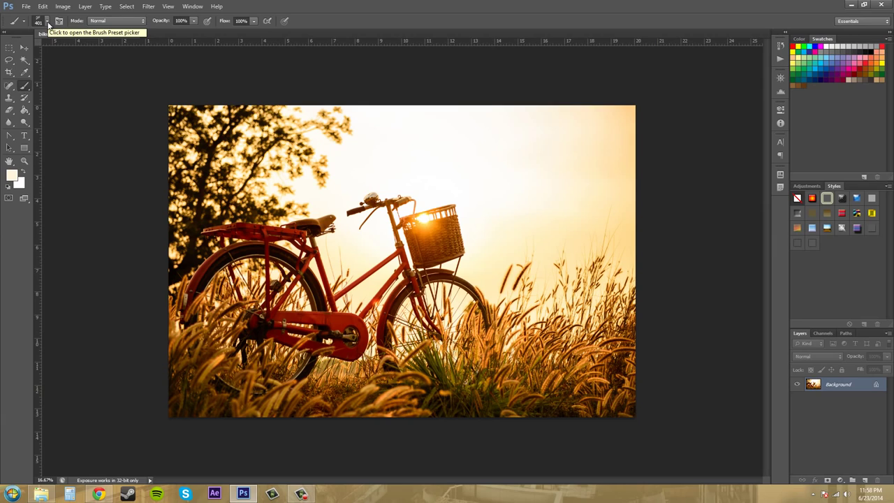
{"action": "left_click", "coordinate": [48, 23]}
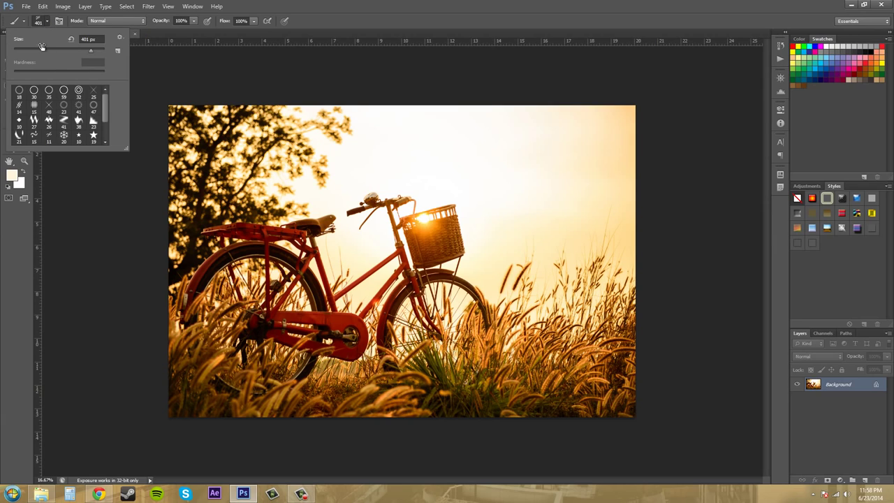
{"action": "mouse_move", "coordinate": [106, 99]}
{"action": "left_mouse_down"}
{"action": "mouse_move", "coordinate": [103, 118]}
{"action": "mouse_move", "coordinate": [107, 93]}
{"action": "left_mouse_up"}
{"action": "left_click", "coordinate": [94, 91]}
{"action": "left_click", "coordinate": [80, 122]}
{"action": "left_click", "coordinate": [69, 140]}
{"action": "left_click_drag", "start_coordinate": [427, 148], "coordinate": [443, 183]}
{"action": "mouse_move", "coordinate": [544, 229]}
{"action": "left_mouse_down"}
{"action": "mouse_move", "coordinate": [536, 191]}
{"action": "mouse_move", "coordinate": [488, 146]}
{"action": "left_mouse_up"}
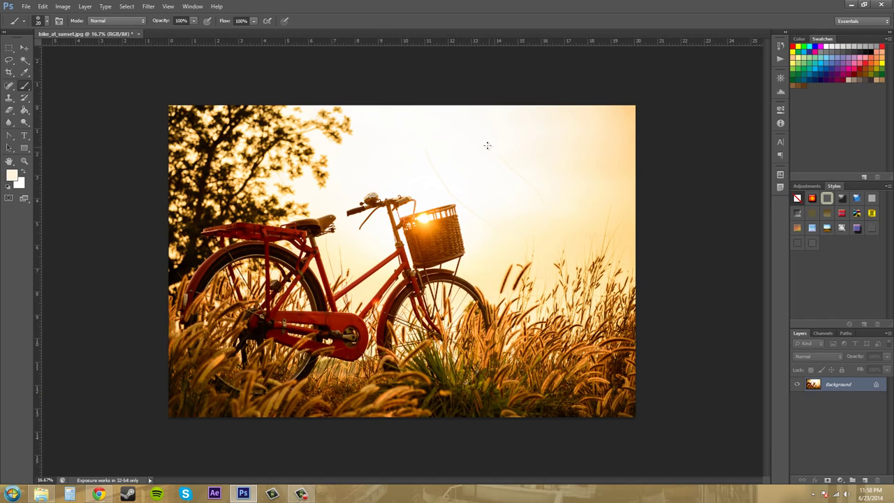
Step: Enlarge the snowflake brush to 453 px and stamp pale snowflakes over the sky, tree, bicycle and grass
{"action": "left_click", "coordinate": [41, 22]}
{"action": "left_click_drag", "start_coordinate": [20, 50], "coordinate": [74, 58]}
{"action": "left_click", "coordinate": [379, 154]}
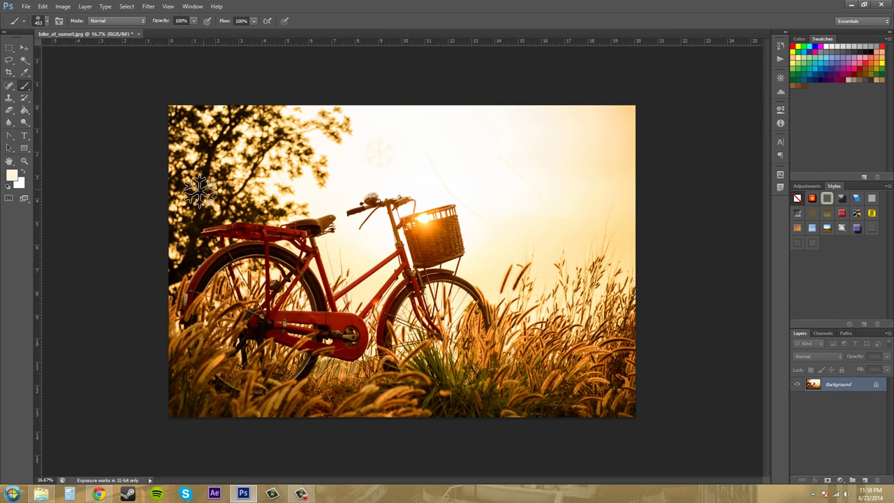
{"action": "left_click", "coordinate": [594, 150]}
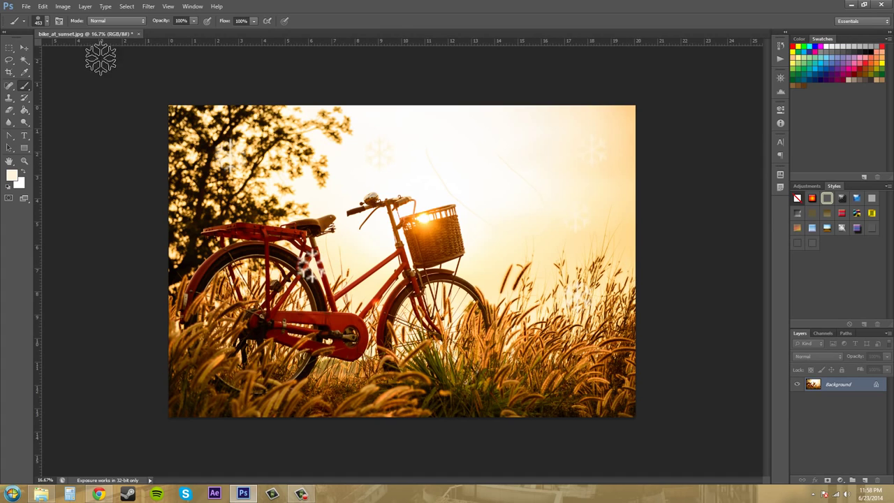
Step: Reduce the snowflake brush size to 308 px
{"action": "left_click", "coordinate": [47, 22]}
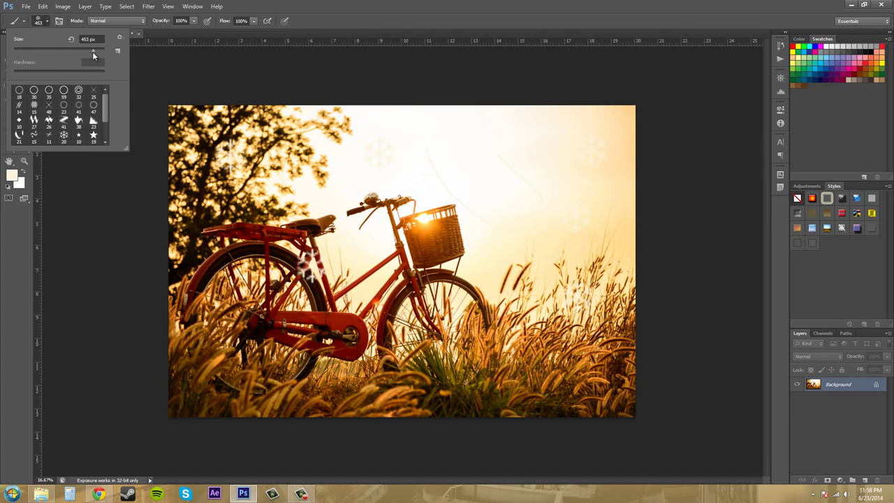
{"action": "left_click_drag", "start_coordinate": [93, 53], "coordinate": [52, 53]}
{"action": "left_click_drag", "start_coordinate": [86, 54], "coordinate": [88, 54]}
{"action": "left_click", "coordinate": [432, 12]}
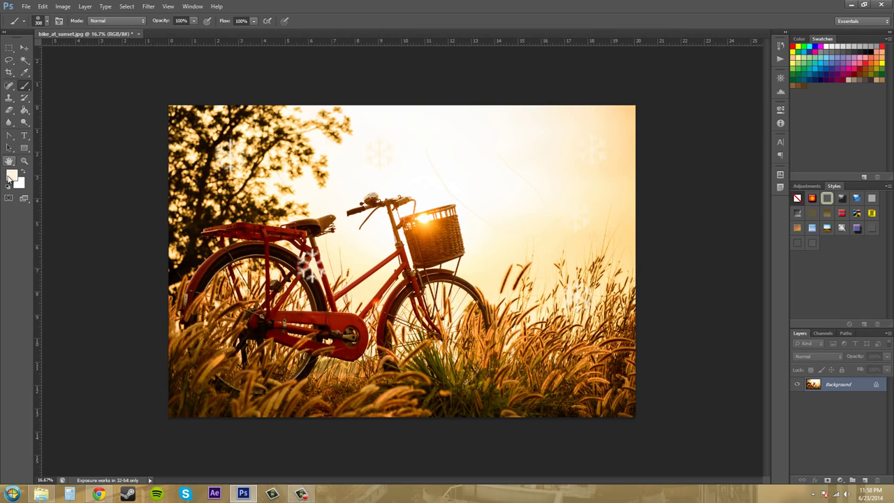
Step: Set the foreground color to black (000000) and stamp two snowflakes, one in the sky and one at the tree's edge
{"action": "left_click", "coordinate": [12, 175]}
{"action": "left_click", "coordinate": [352, 299]}
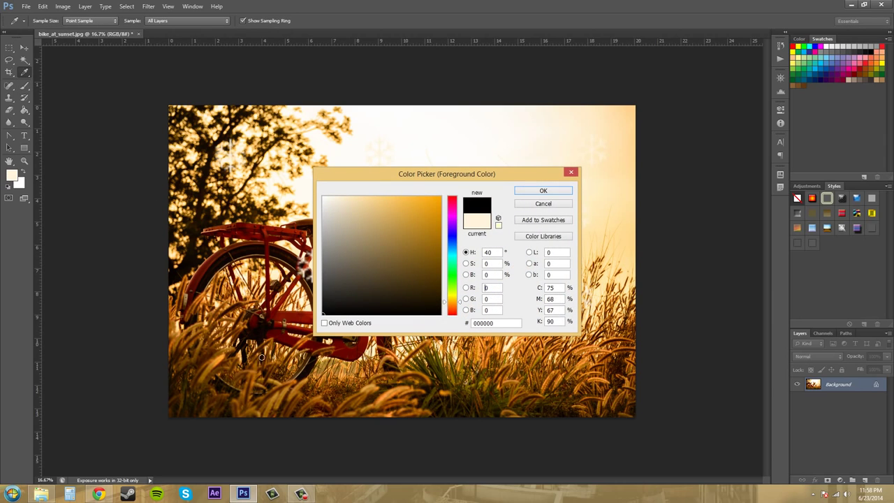
{"action": "left_click", "coordinate": [543, 191]}
{"action": "key", "text": "b"}
{"action": "left_click", "coordinate": [464, 139]}
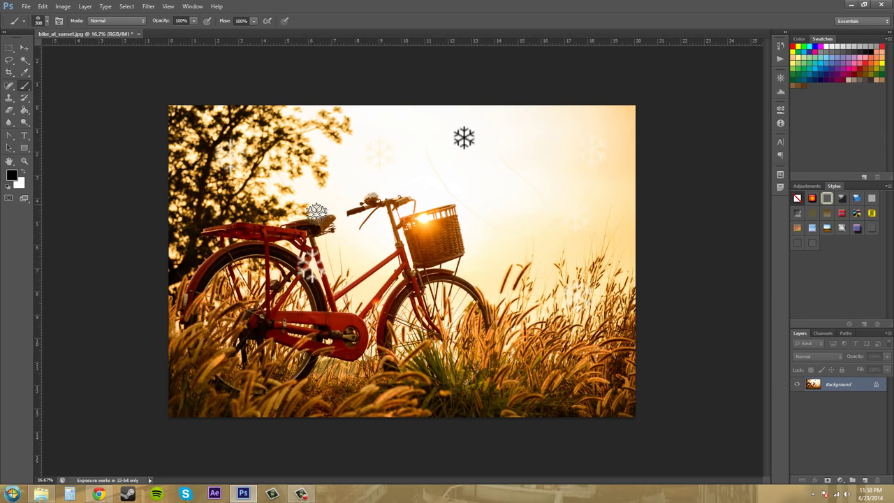
{"action": "left_click", "coordinate": [319, 162]}
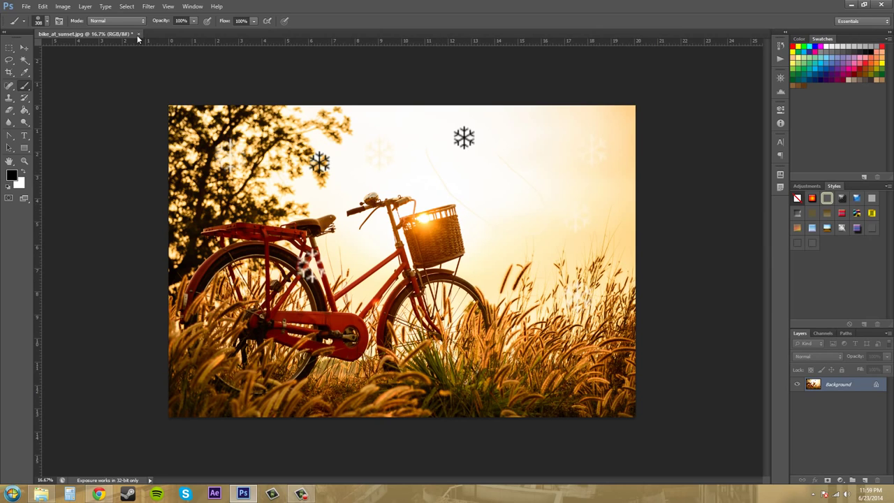
Step: Start loading brushes into the preset list and browse to the Photoshop Brushes folder inside Resources
{"action": "left_click", "coordinate": [47, 22]}
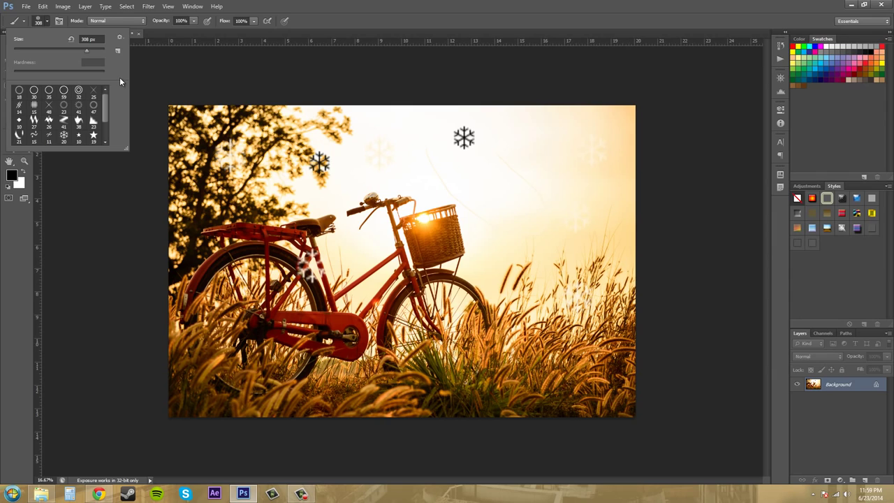
{"action": "left_click", "coordinate": [120, 36]}
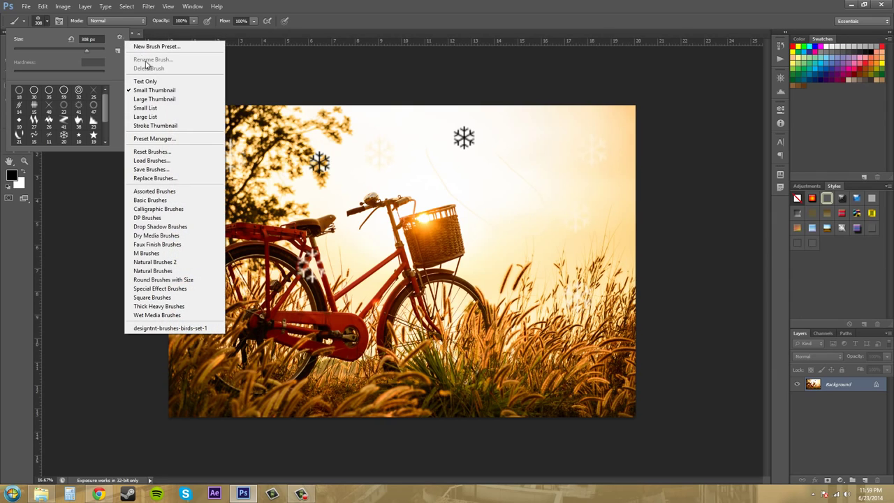
{"action": "left_click", "coordinate": [117, 39]}
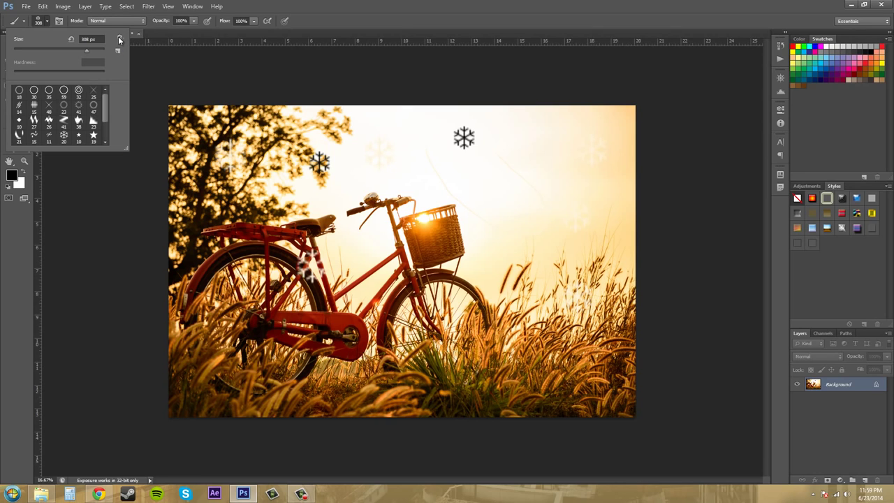
{"action": "left_click", "coordinate": [119, 38]}
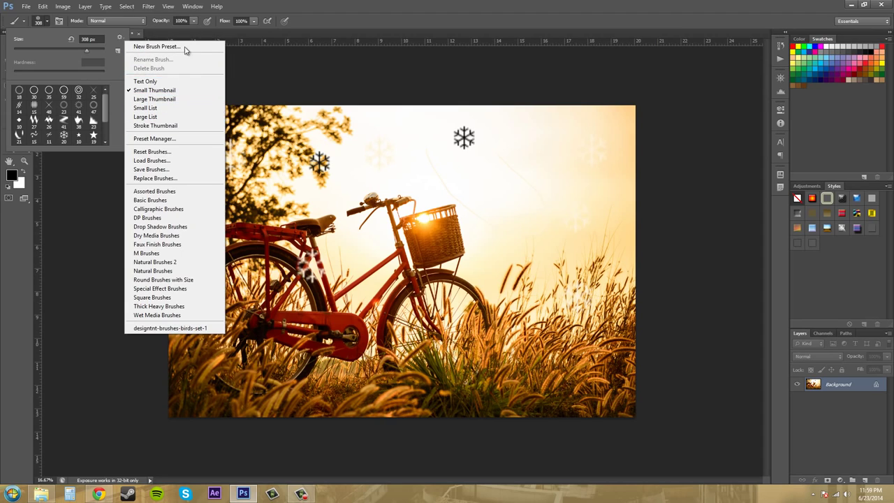
{"action": "left_click", "coordinate": [153, 160]}
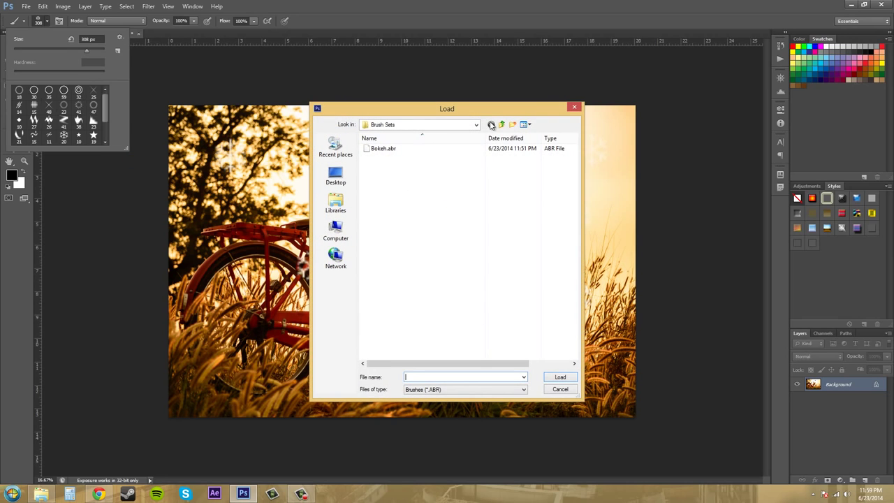
{"action": "left_click", "coordinate": [501, 124]}
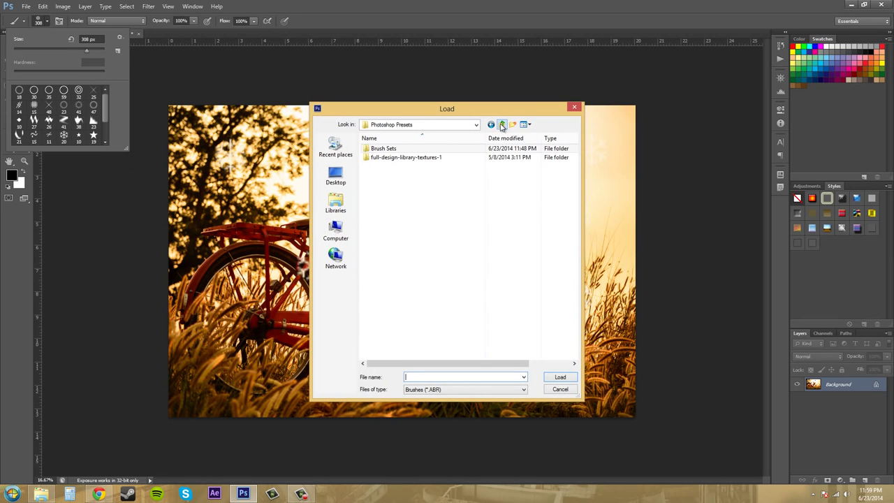
{"action": "left_click", "coordinate": [502, 125]}
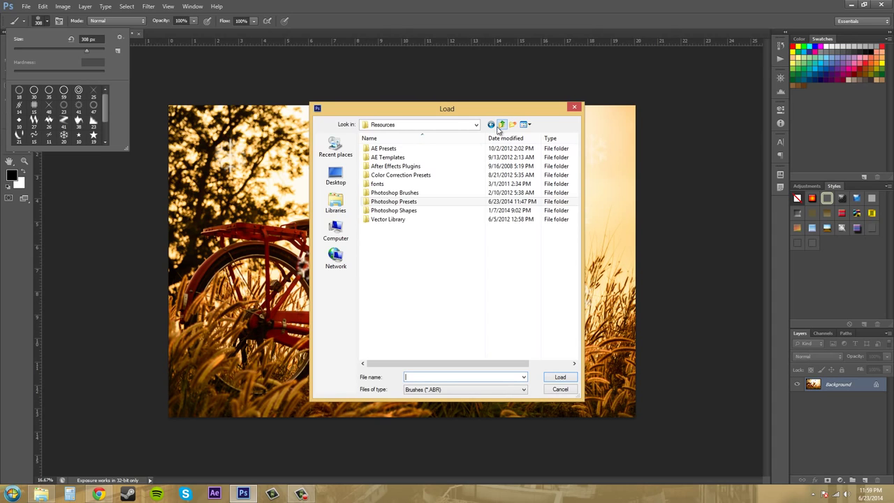
{"action": "double_click", "coordinate": [393, 193]}
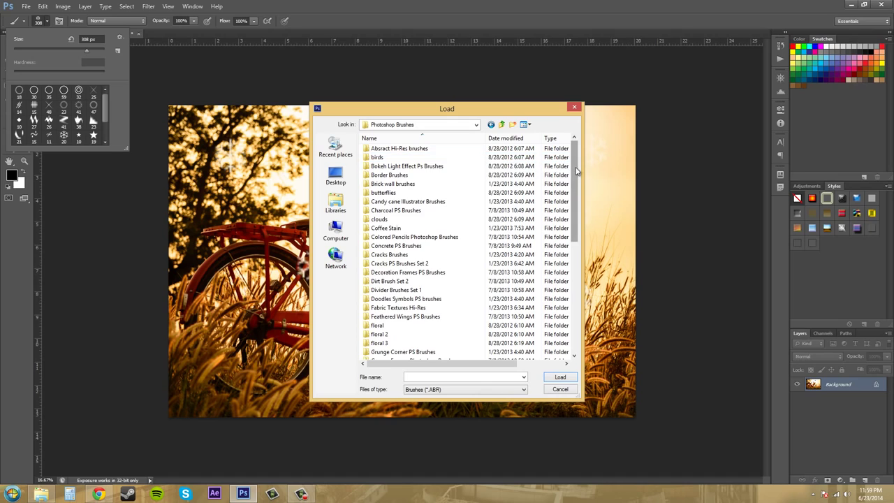
Step: Load designtnt-brushes-brick-wall.abr from the Brick wall brushes folder
{"action": "left_click_drag", "start_coordinate": [577, 172], "coordinate": [578, 154]}
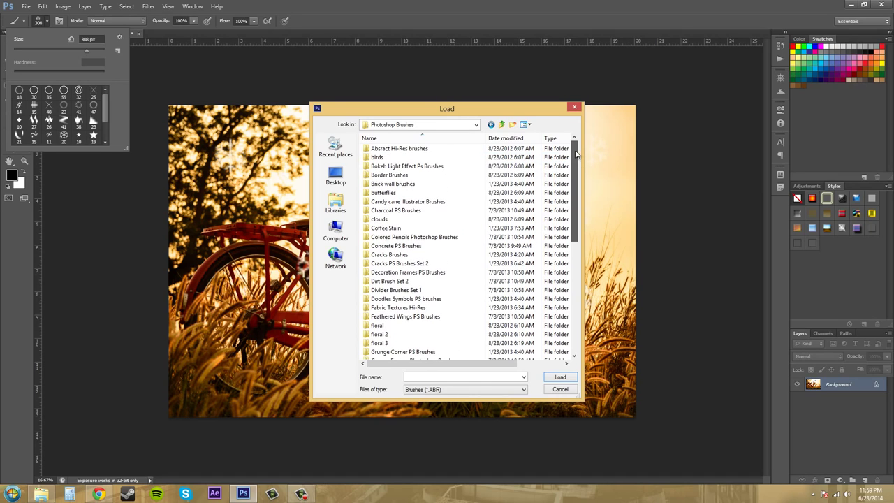
{"action": "double_click", "coordinate": [393, 185]}
{"action": "left_click", "coordinate": [385, 164]}
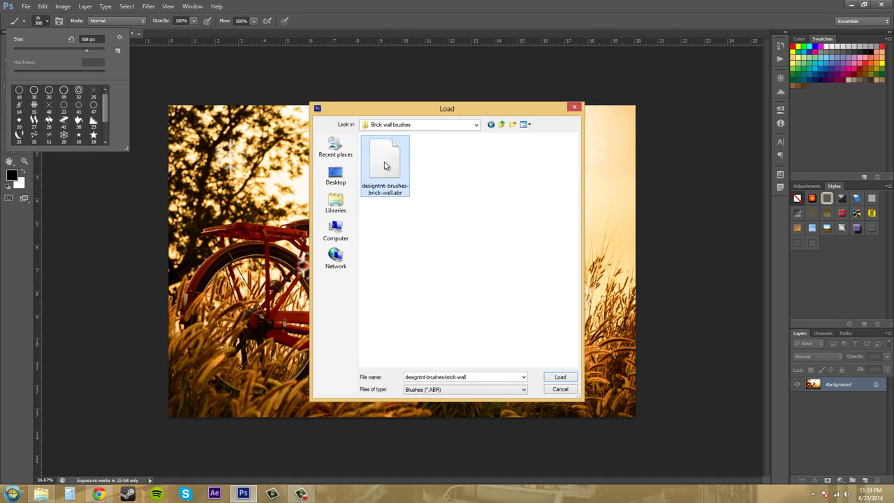
{"action": "left_click", "coordinate": [561, 377]}
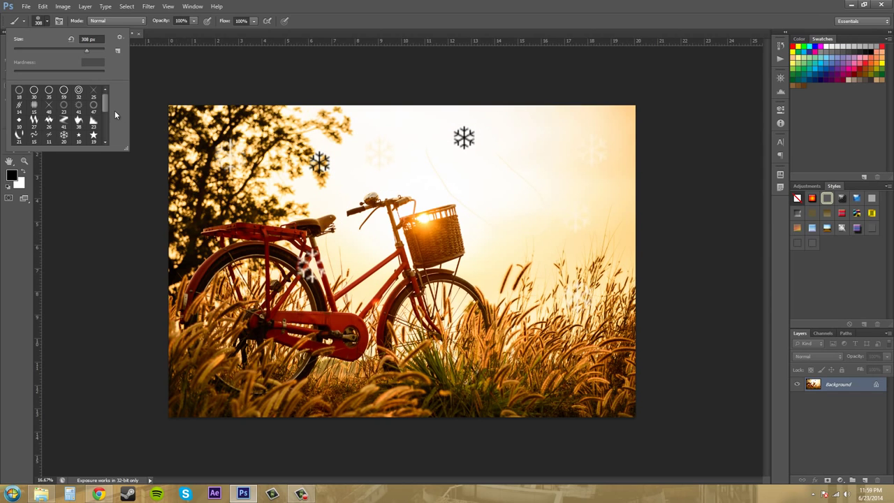
Step: Choose one of the loaded 2500 px brick-wall brushes and stamp it in black over the middle of the bicycle photo
{"action": "left_click_drag", "start_coordinate": [106, 102], "coordinate": [105, 137]}
{"action": "left_click", "coordinate": [82, 126]}
{"action": "left_click", "coordinate": [384, 246]}
{"action": "left_click", "coordinate": [384, 247]}
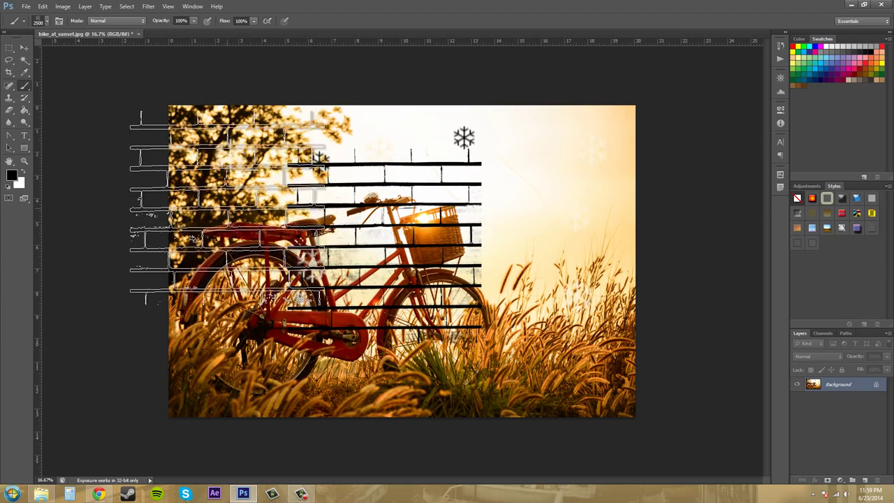
Step: Select the 18 px round brush, the first preset in the list
{"action": "left_click", "coordinate": [48, 21]}
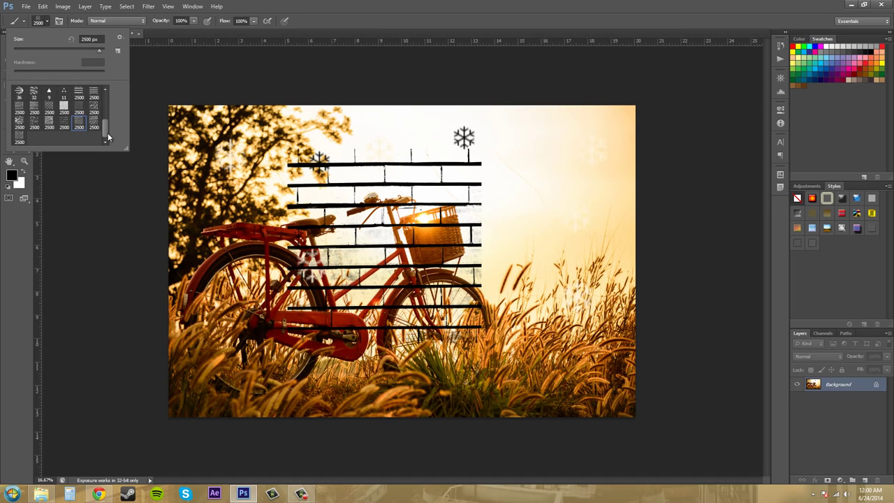
{"action": "mouse_move", "coordinate": [106, 130]}
{"action": "left_mouse_down"}
{"action": "mouse_move", "coordinate": [111, 95]}
{"action": "mouse_move", "coordinate": [112, 127]}
{"action": "mouse_move", "coordinate": [108, 102]}
{"action": "left_mouse_up"}
{"action": "left_click", "coordinate": [19, 91]}
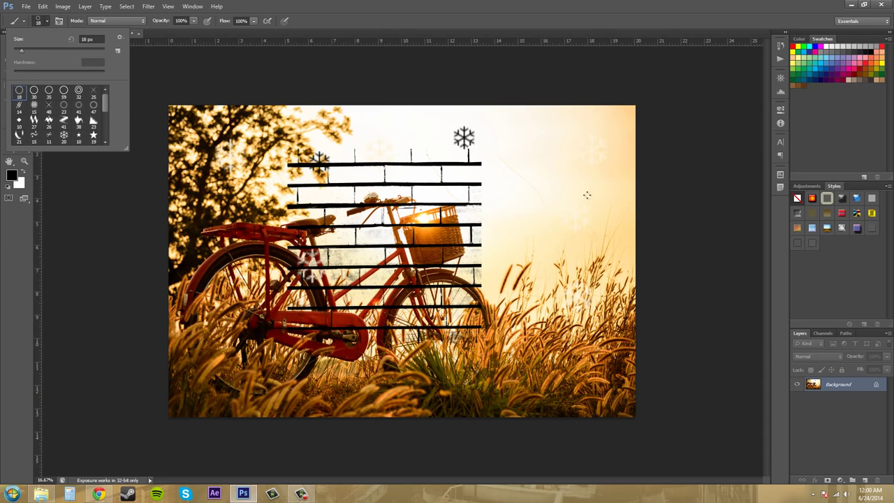
{"action": "key", "text": "F10"}
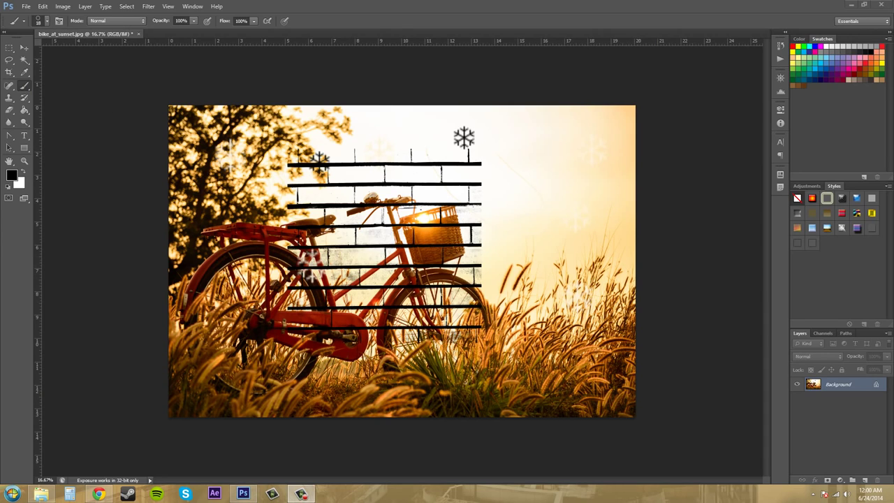
Step: Look through the brush presets, from the small default shapes to the loaded 2500 px brick-wall brushes
{"action": "left_click", "coordinate": [47, 20]}
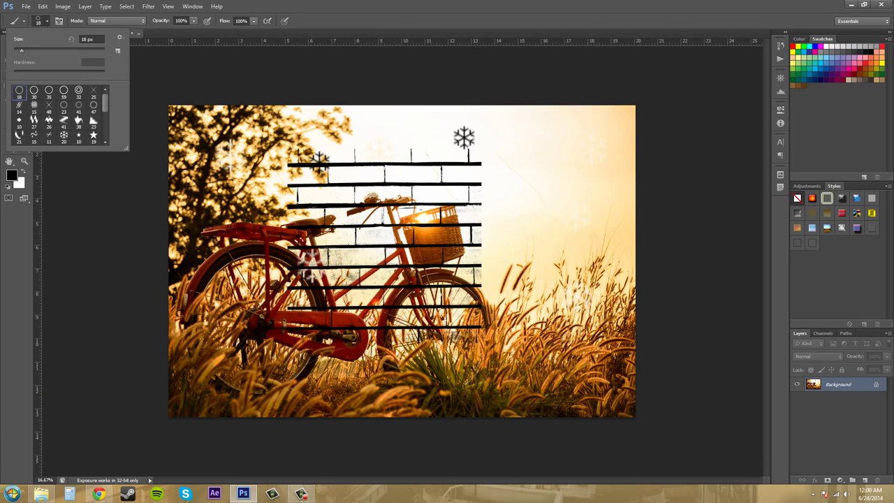
{"action": "mouse_move", "coordinate": [105, 103]}
{"action": "left_mouse_down"}
{"action": "mouse_move", "coordinate": [105, 114]}
{"action": "mouse_move", "coordinate": [106, 103]}
{"action": "left_mouse_up"}
{"action": "scroll", "coordinate": [60, 115], "scroll_direction": "down", "scroll_amount": 5}
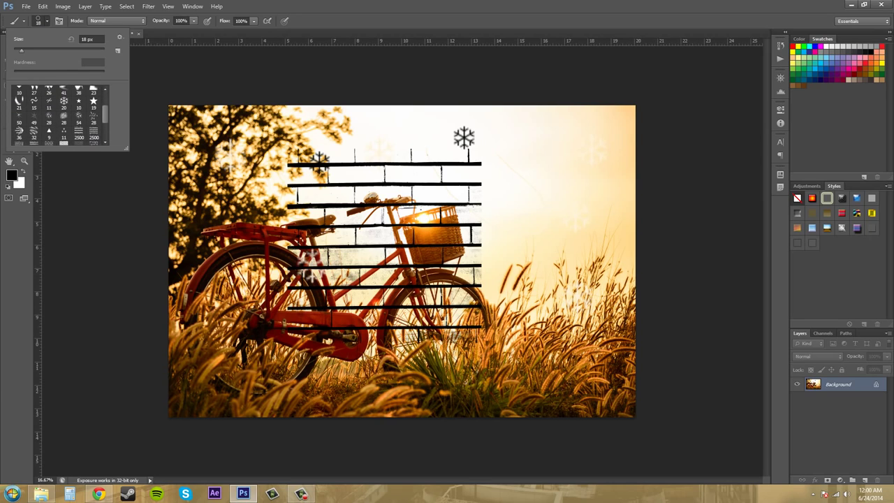
{"action": "scroll", "coordinate": [60, 115], "scroll_direction": "down", "scroll_amount": 2}
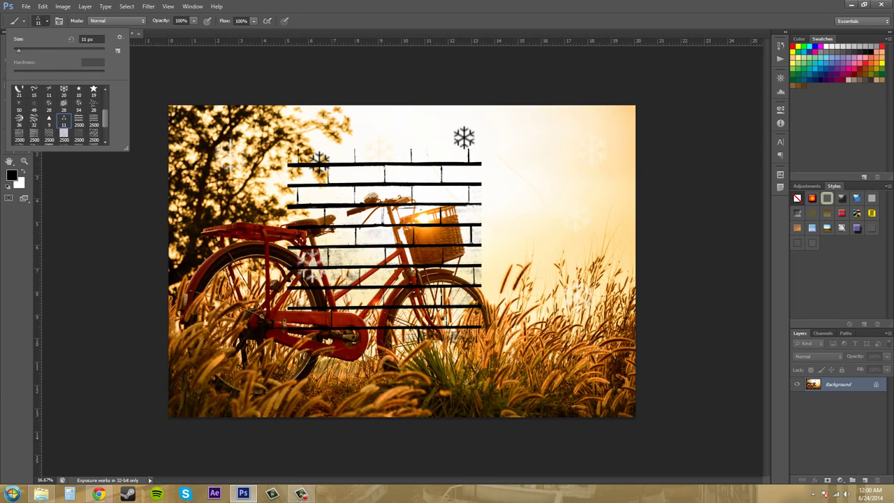
{"action": "left_click", "coordinate": [34, 105]}
{"action": "left_click", "coordinate": [49, 106]}
{"action": "left_click", "coordinate": [63, 106]}
{"action": "scroll", "coordinate": [59, 115], "scroll_direction": "up", "scroll_amount": 3}
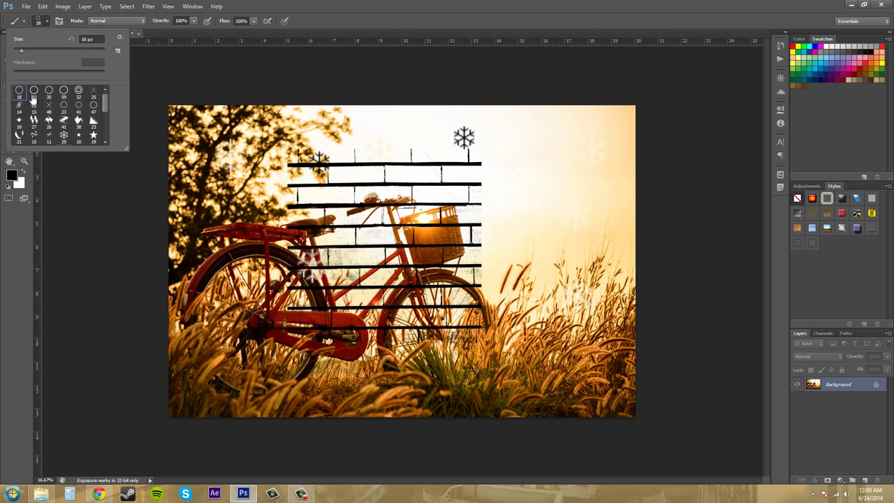
Step: Delete the 18 px round brush preset from the list
{"action": "left_click", "coordinate": [121, 37]}
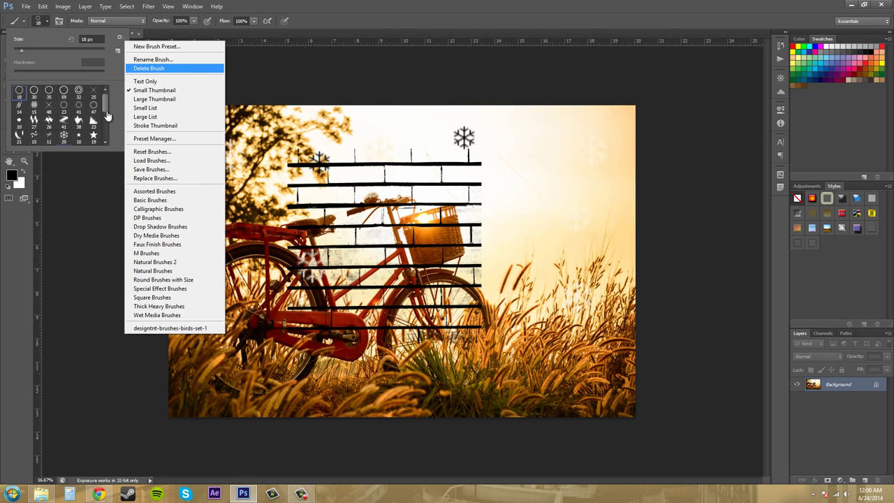
{"action": "key", "text": "Return"}
{"action": "key", "text": "Return"}
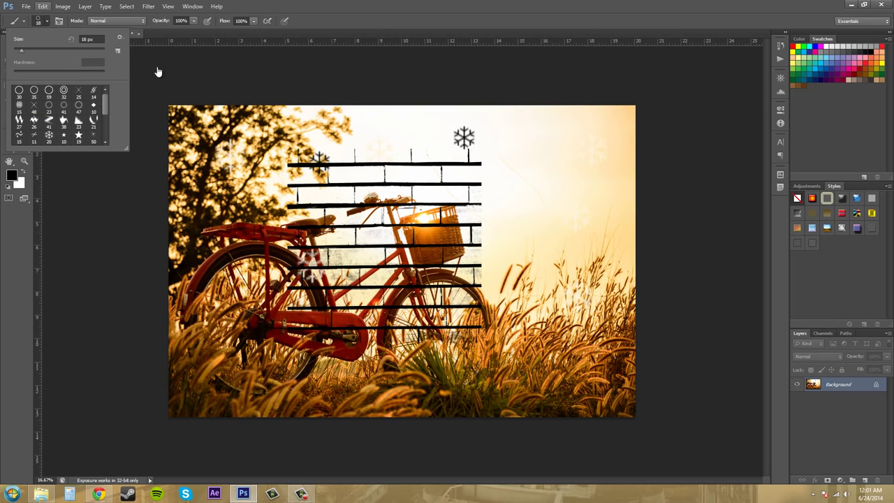
Step: Open the Preset Manager for the Brushes preset type
{"action": "left_click", "coordinate": [43, 7]}
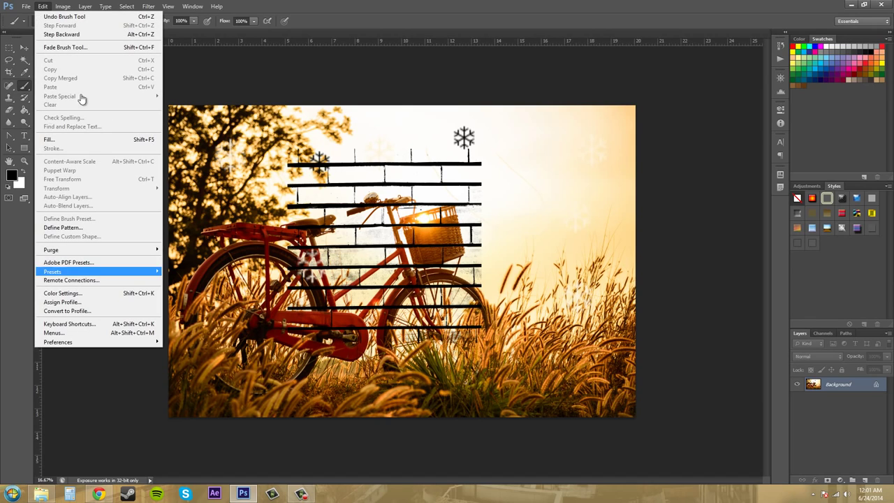
{"action": "key", "text": "p"}
{"action": "key", "text": "p"}
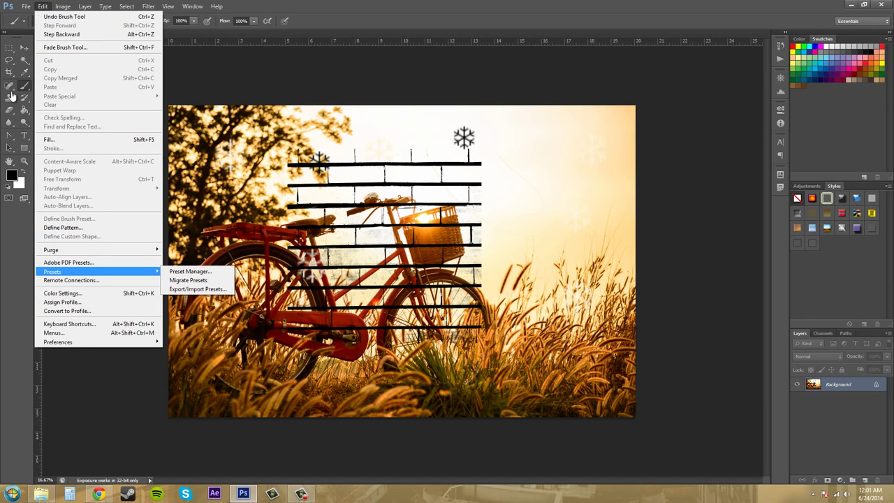
{"action": "key", "text": "Right"}
{"action": "key", "text": "Return"}
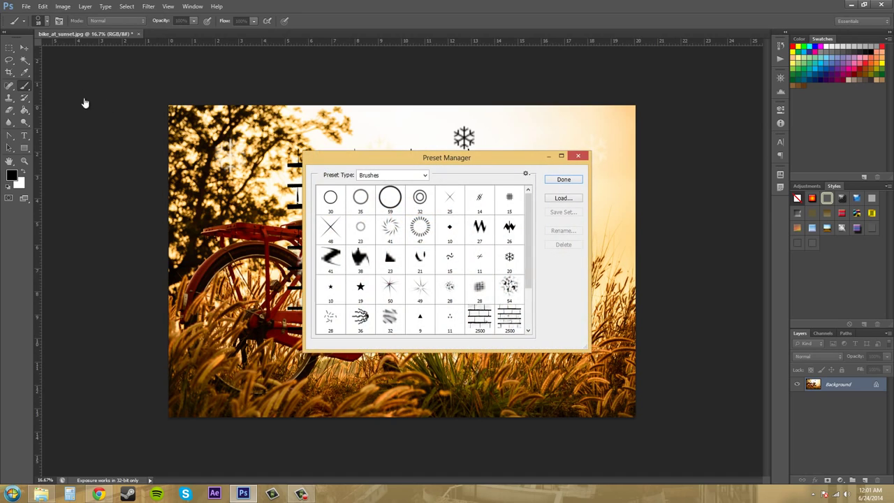
Step: Delete all the default brush presets, keeping only the 2500 px brick-wall brushes, and finish managing the presets
{"action": "left_click_drag", "start_coordinate": [529, 241], "coordinate": [529, 279]}
{"action": "scroll", "coordinate": [74, 254], "scroll_direction": "up", "scroll_amount": 2}
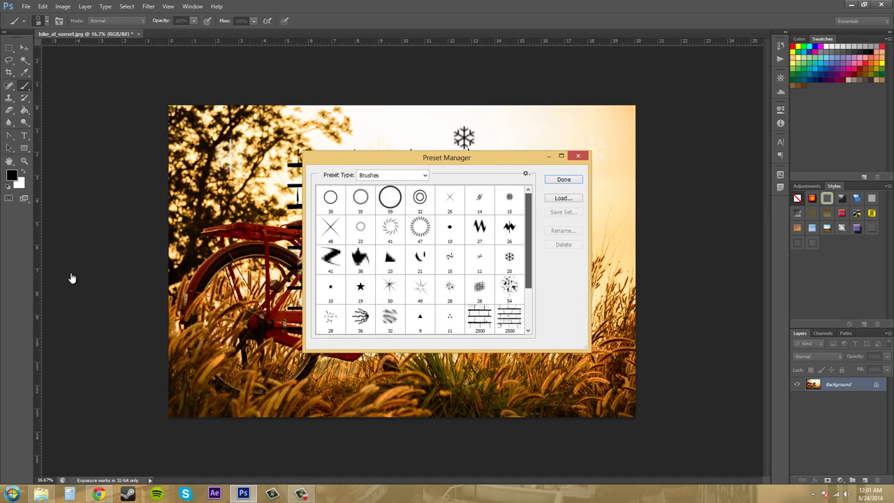
{"action": "left_click_drag", "start_coordinate": [58, 279], "coordinate": [58, 279]}
{"action": "scroll", "coordinate": [187, 278], "scroll_direction": "down", "scroll_amount": 1}
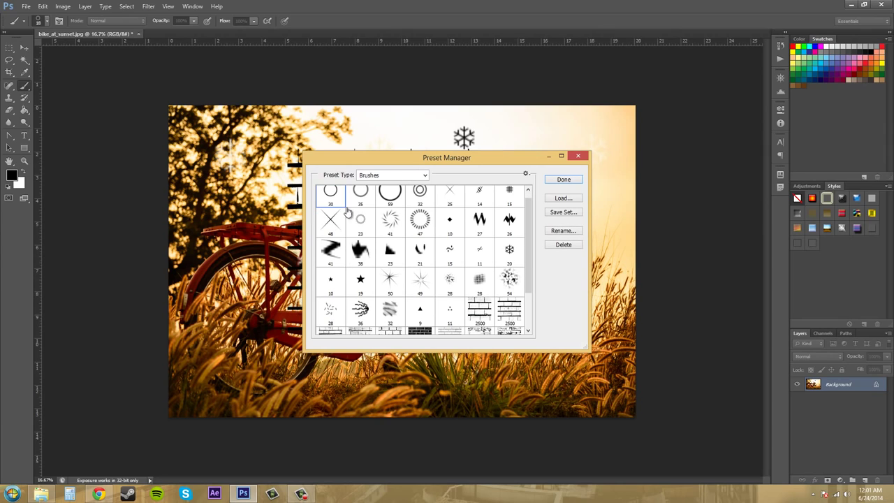
{"action": "key", "text": "ctrl+a"}
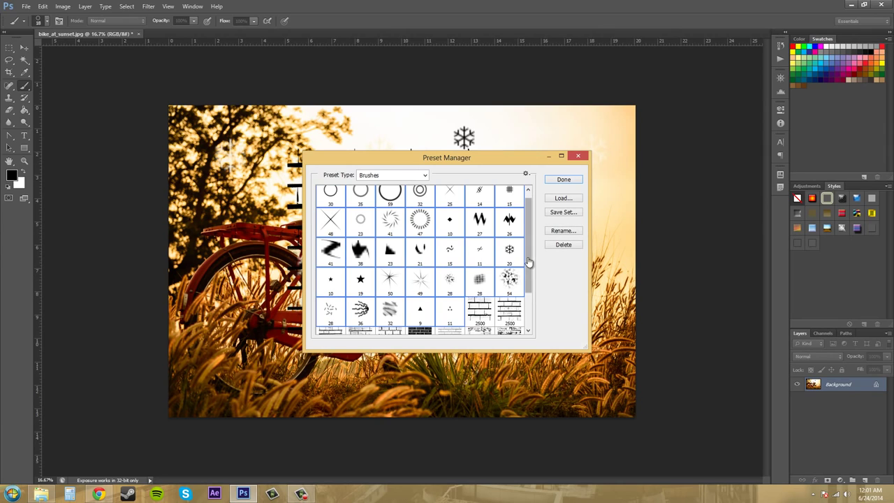
{"action": "scroll", "coordinate": [529, 216], "scroll_direction": "down", "scroll_amount": 3}
{"action": "key", "text": "Delete"}
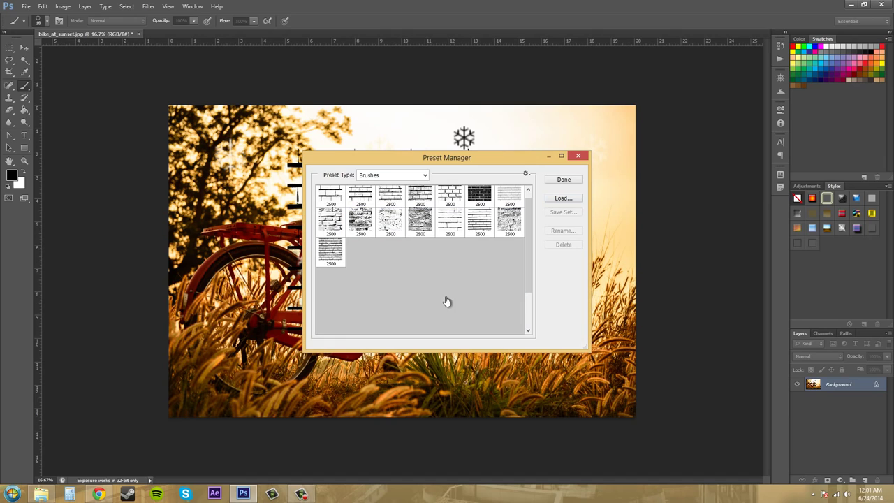
{"action": "scroll", "coordinate": [458, 318], "scroll_direction": "up", "scroll_amount": 1}
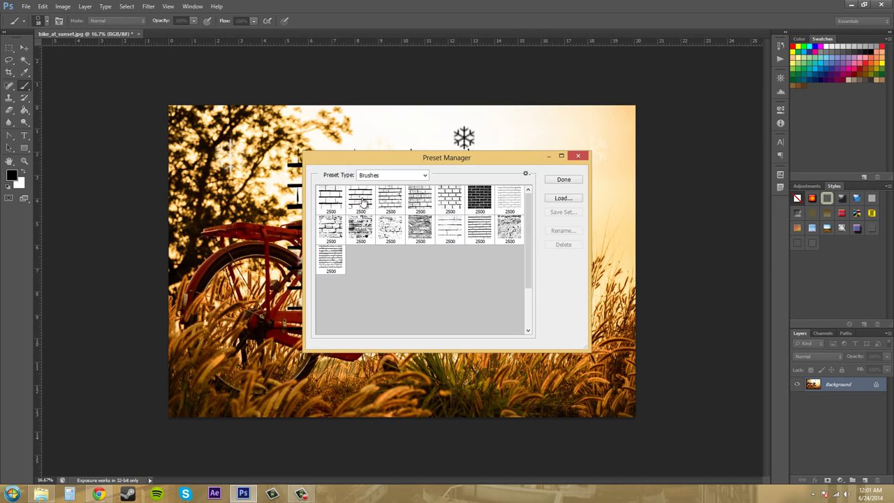
{"action": "left_click", "coordinate": [563, 181]}
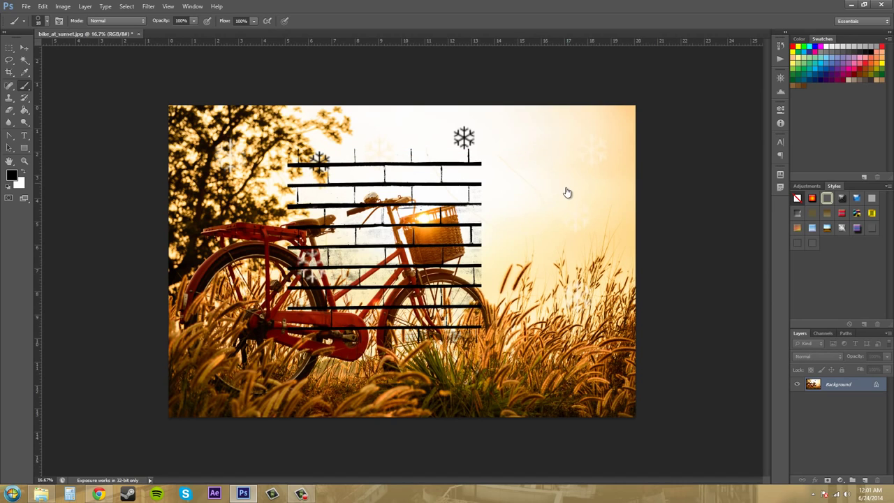
Step: Choose a cracked brick-wall brush at 2500 px and stamp it over the sky beside the bicycle's basket
{"action": "left_click", "coordinate": [40, 20]}
{"action": "left_click", "coordinate": [64, 92]}
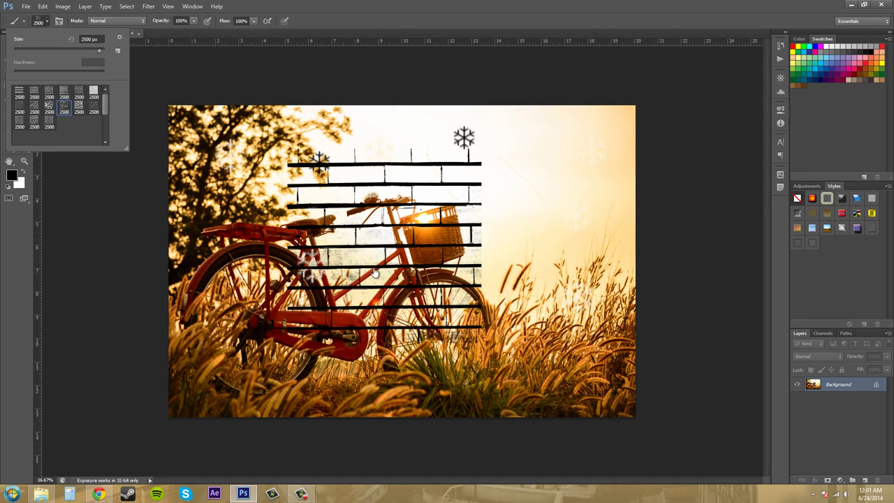
{"action": "left_click", "coordinate": [111, 305]}
{"action": "left_click", "coordinate": [532, 221]}
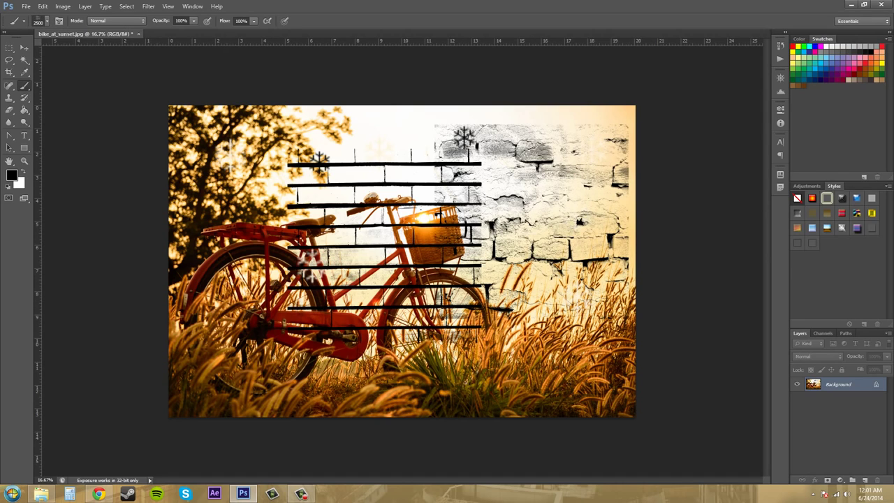